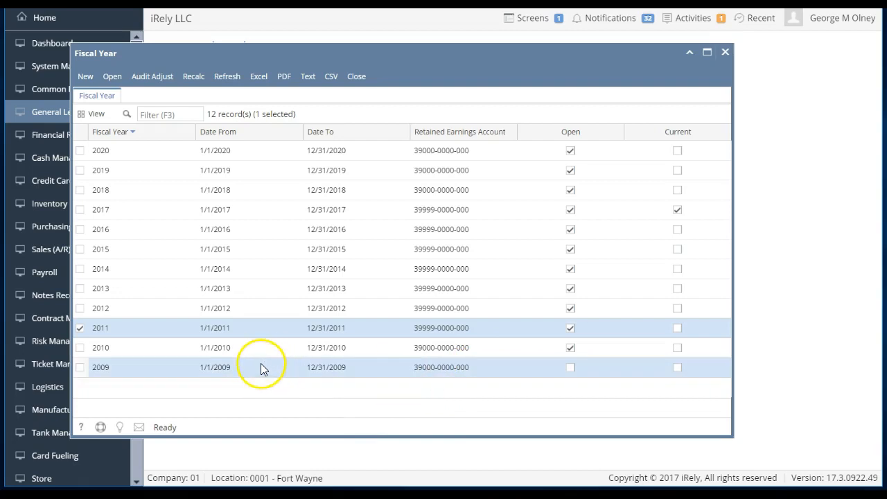
# - Open fiscal year 2011 and try to set February 2011's General Ledger status to Closed
pyautogui.doubleClick(274, 334)
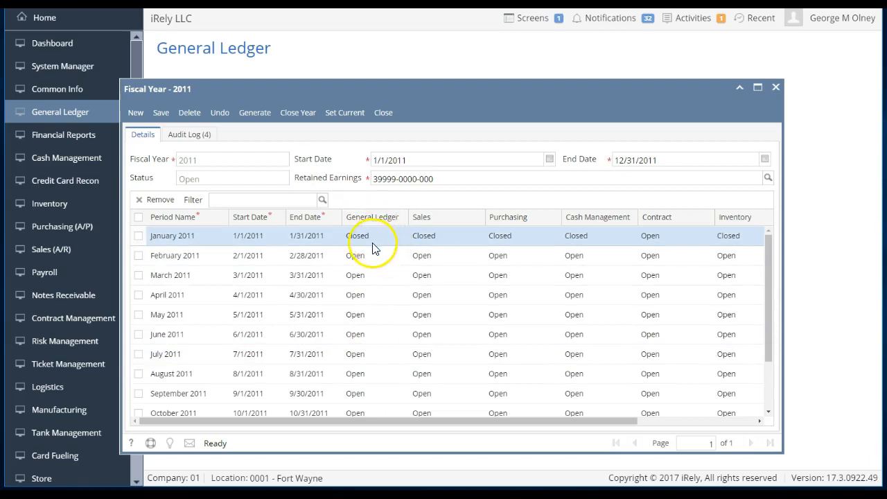
pyautogui.click(385, 264)
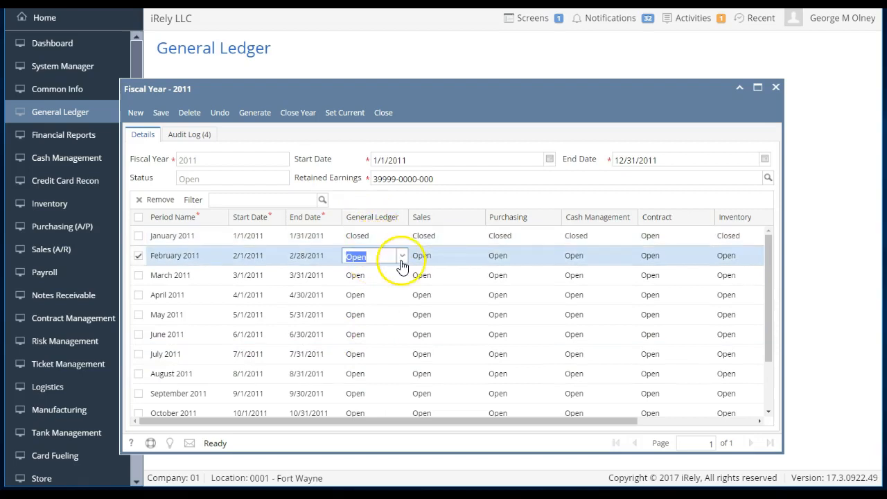
pyautogui.click(404, 256)
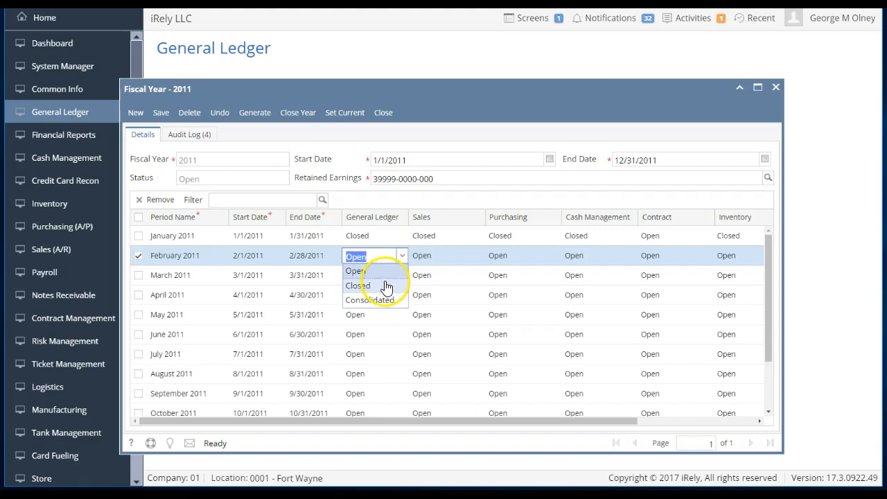
pyautogui.click(386, 288)
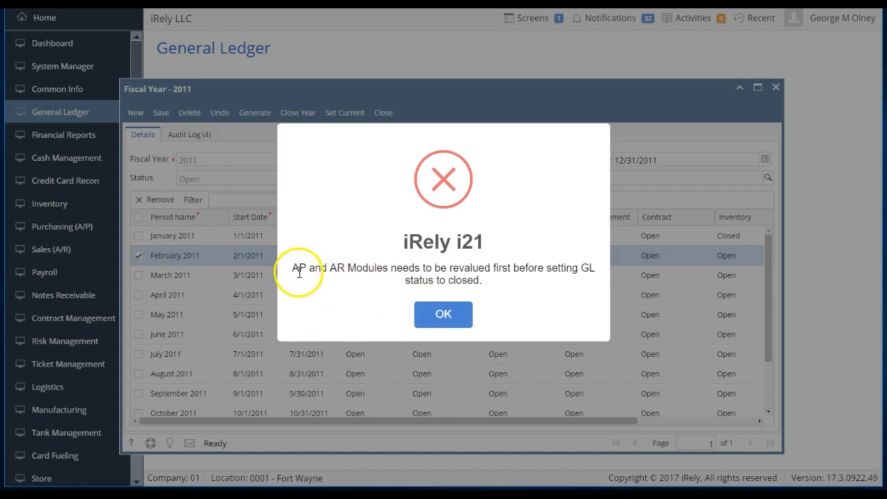
pyautogui.click(445, 317)
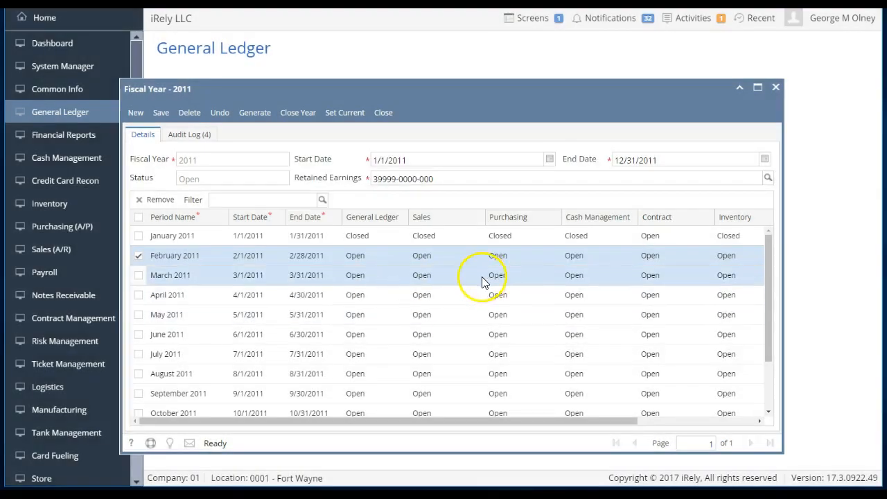
# - Set the Purchasing and Sales statuses for February 2011 to Closed
pyautogui.click(527, 257)
pyautogui.click(555, 258)
pyautogui.click(527, 289)
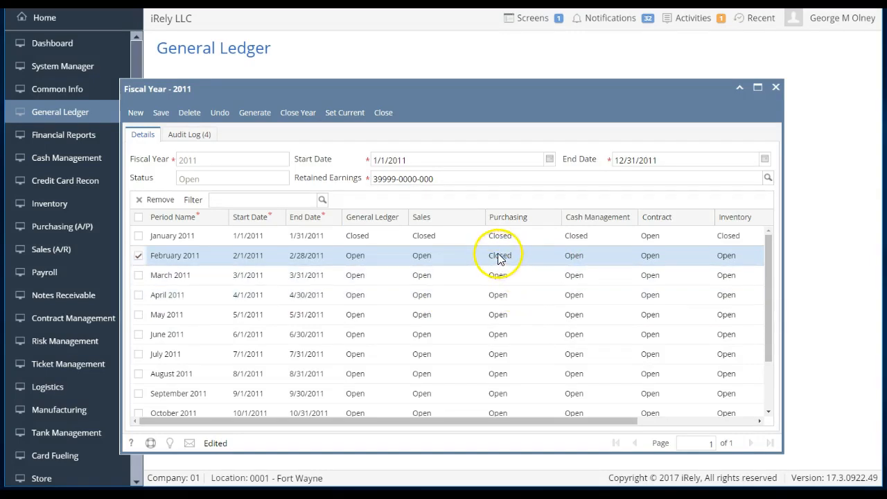
pyautogui.click(444, 257)
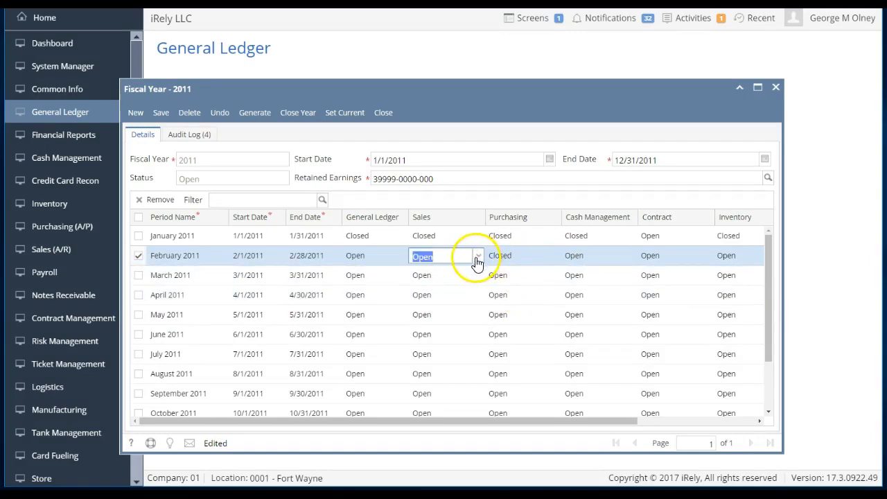
pyautogui.click(478, 256)
pyautogui.click(450, 289)
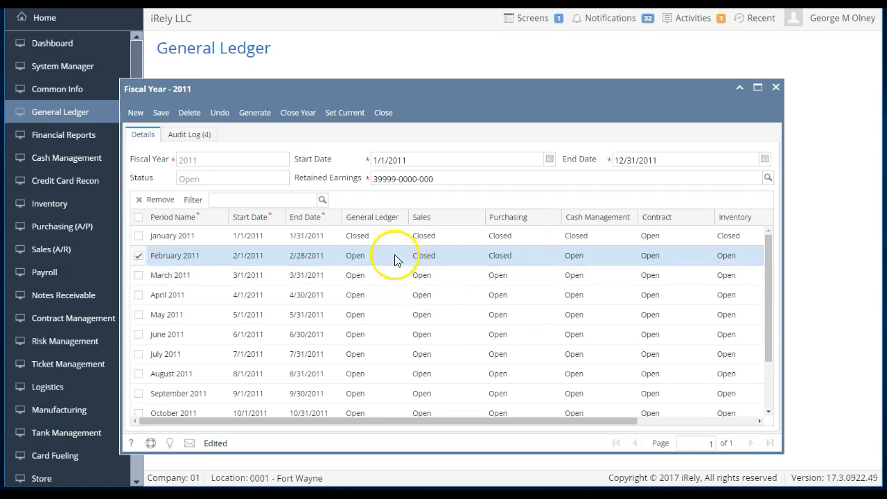
# - Try once more to set February 2011's General Ledger status to Closed with Purchasing and Sales closed
pyautogui.click(396, 257)
pyautogui.click(402, 257)
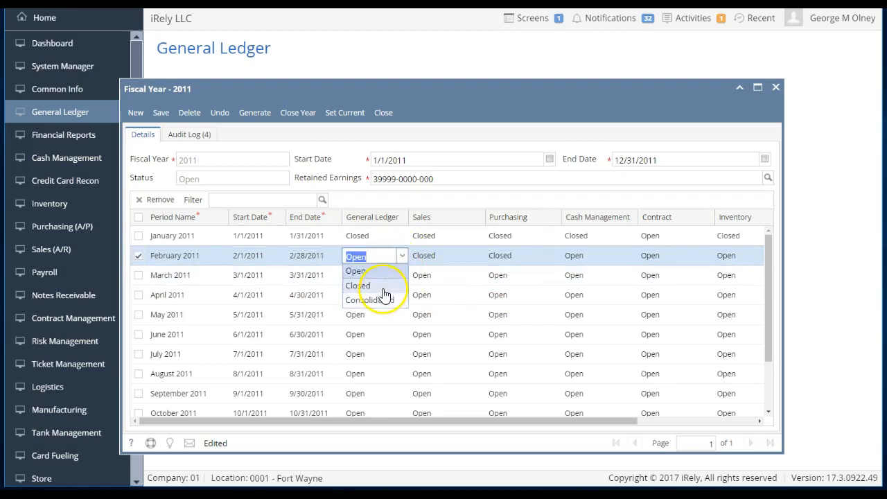
pyautogui.click(387, 291)
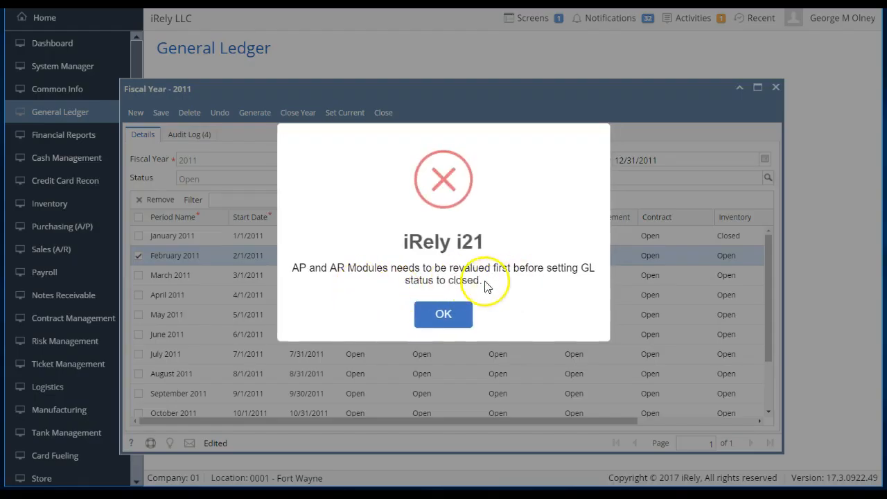
pyautogui.click(457, 325)
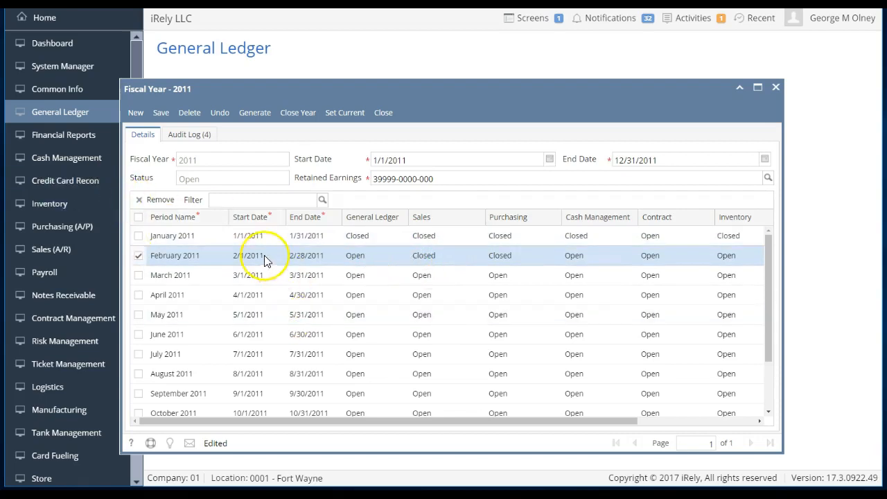
# - Save the February period changes and close the 2011 fiscal year record
pyautogui.click(154, 113)
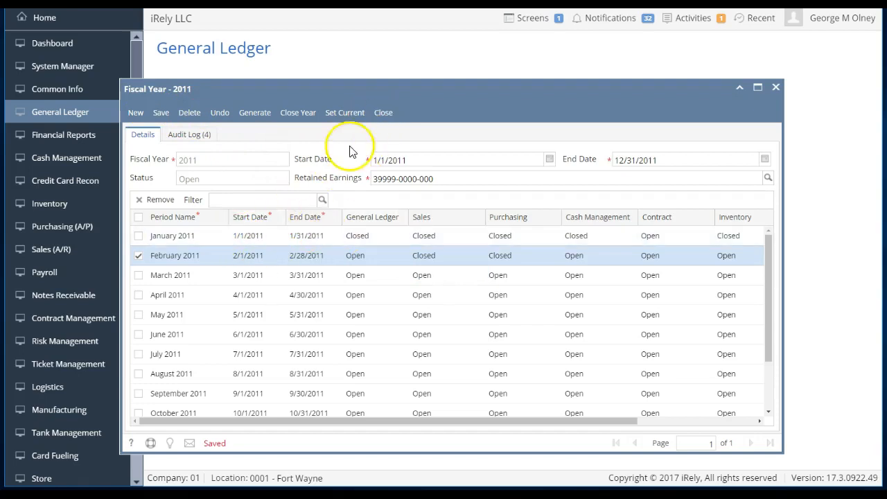
pyautogui.click(383, 113)
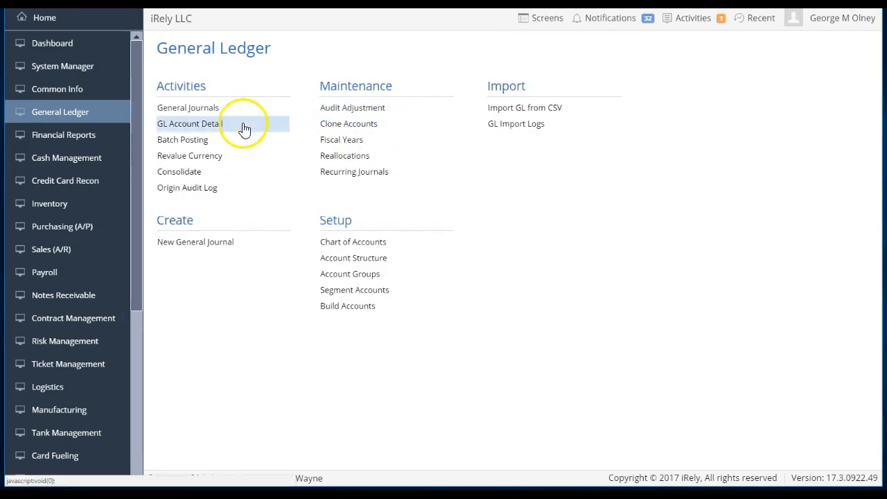
# - Create a new general journal and try to give it a post date of 1/1/2011
pyautogui.click(224, 113)
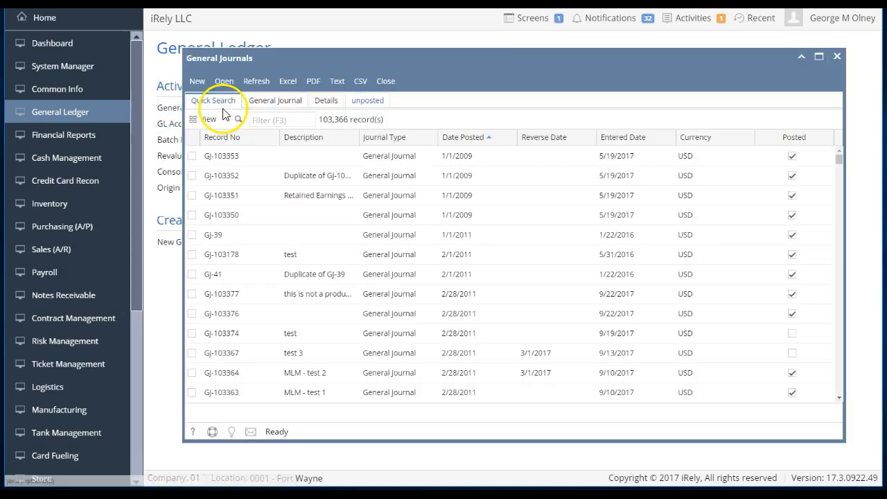
pyautogui.click(198, 81)
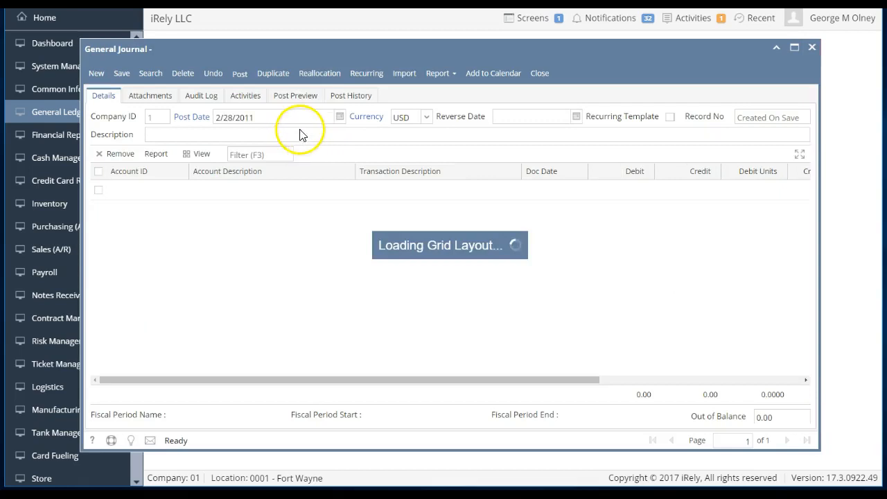
pyautogui.write('1')
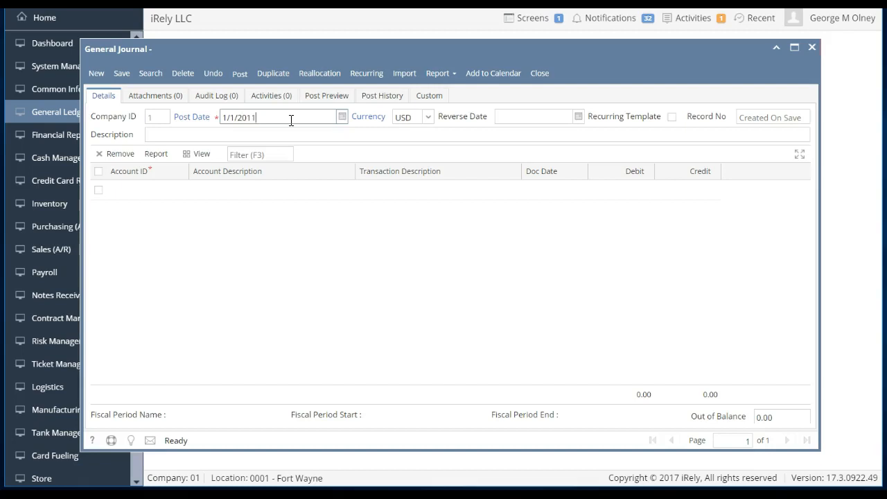
pyautogui.press('Tab')
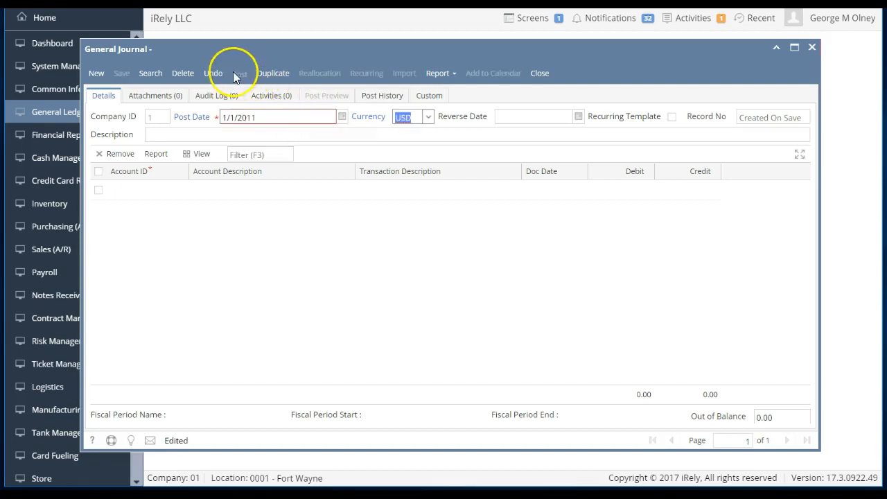
# - Check the validation messages for posting and for the post date, and close the new journal without saving it
pyautogui.moveTo(233, 75)
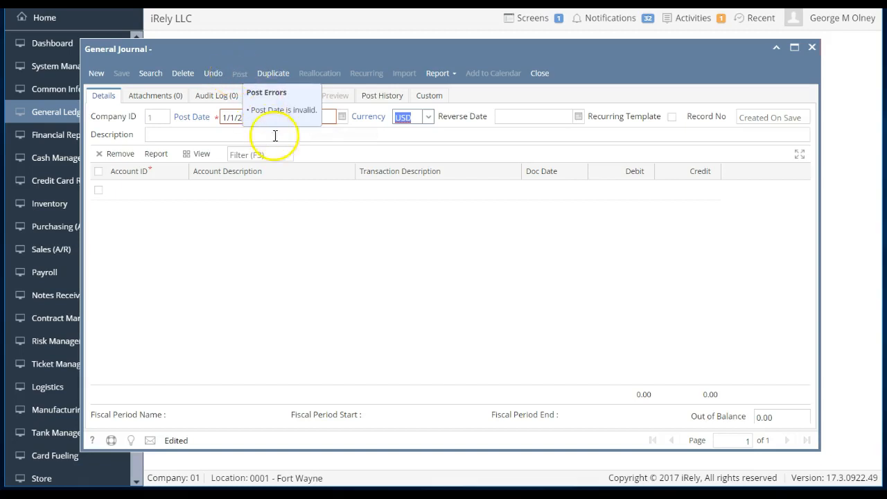
pyautogui.moveTo(304, 119)
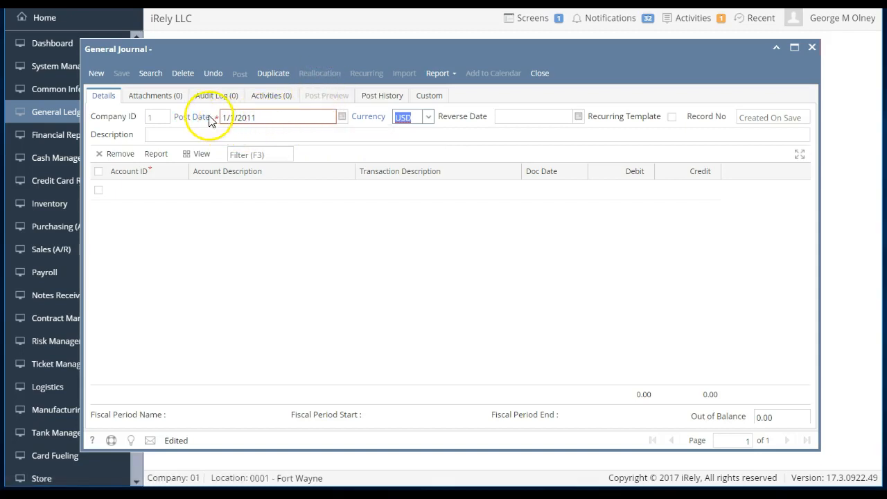
pyautogui.moveTo(225, 116)
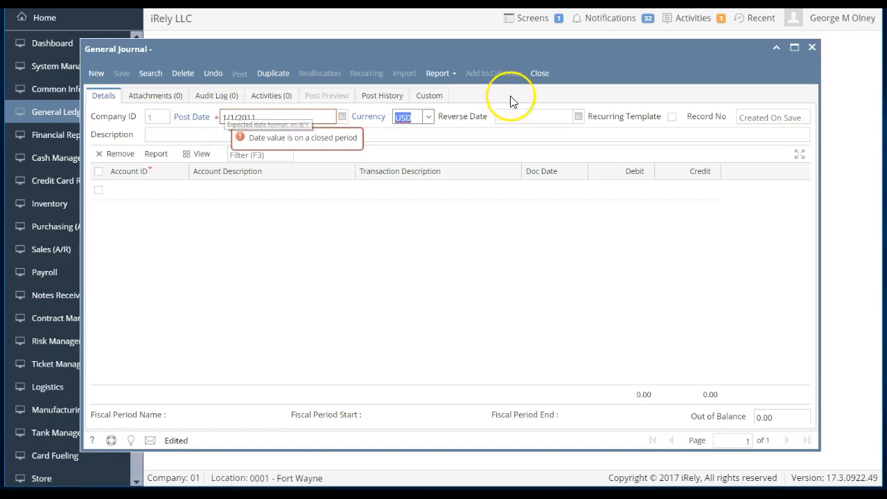
pyautogui.click(539, 74)
pyautogui.click(436, 311)
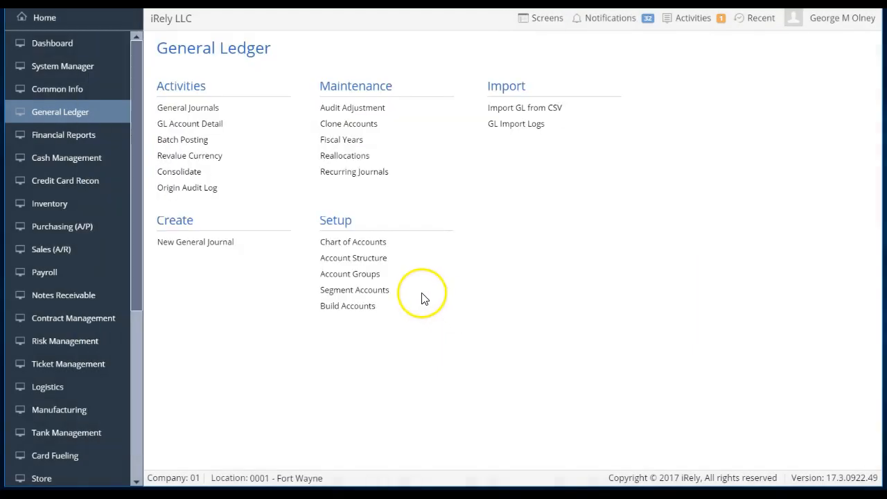
# - Reverse the posted general journal GJ-103353 dated 1/1/2009, and save and post the reversing entry
pyautogui.click(214, 116)
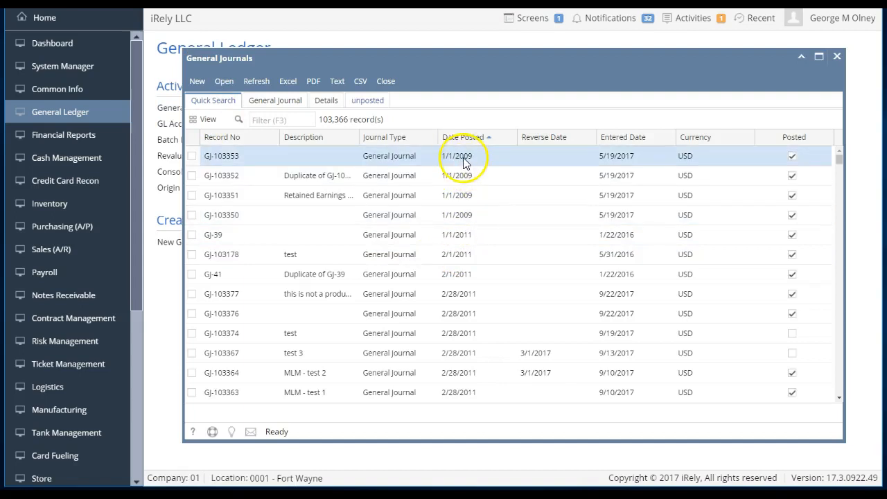
pyautogui.doubleClick(439, 164)
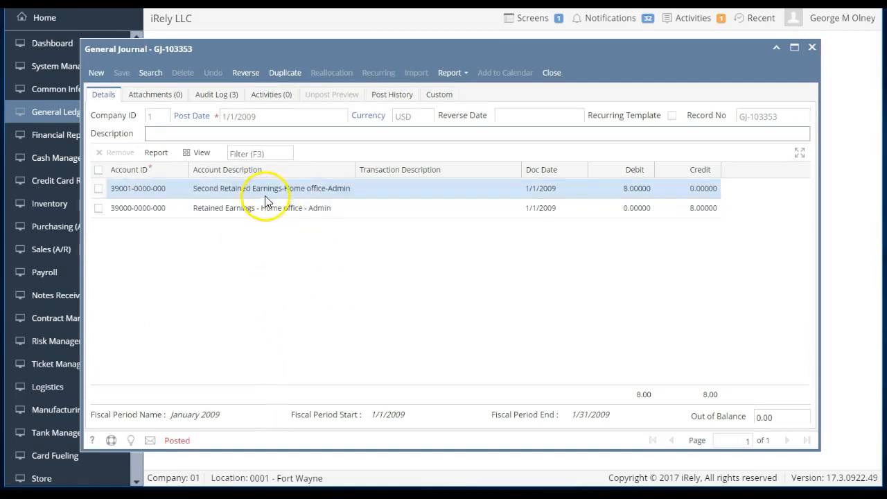
pyautogui.click(244, 73)
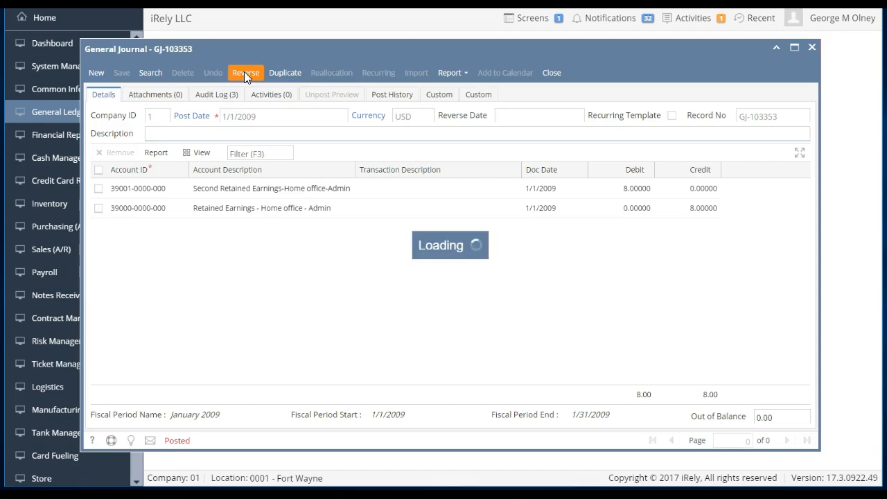
pyautogui.click(259, 123)
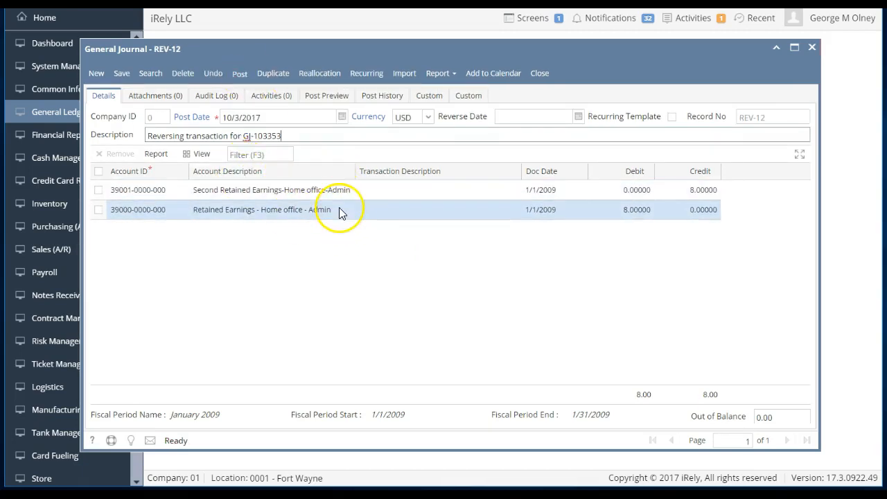
pyautogui.click(129, 75)
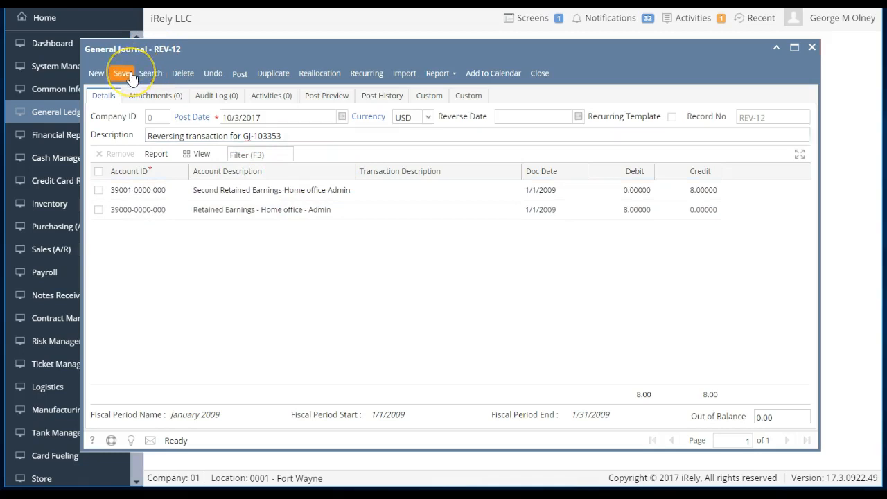
pyautogui.click(236, 75)
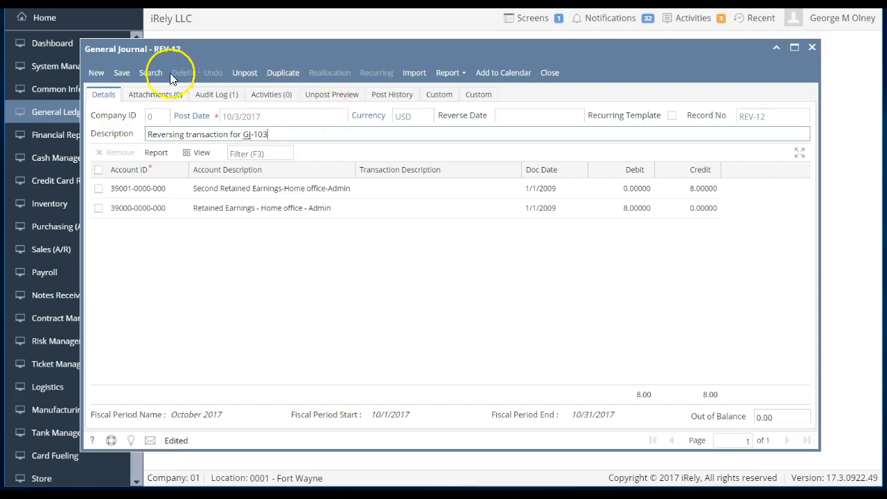
# - Save the posted reversal with the description "Reversing transaction for GJ-103" and examine that update's details in its audit log
pyautogui.click(125, 75)
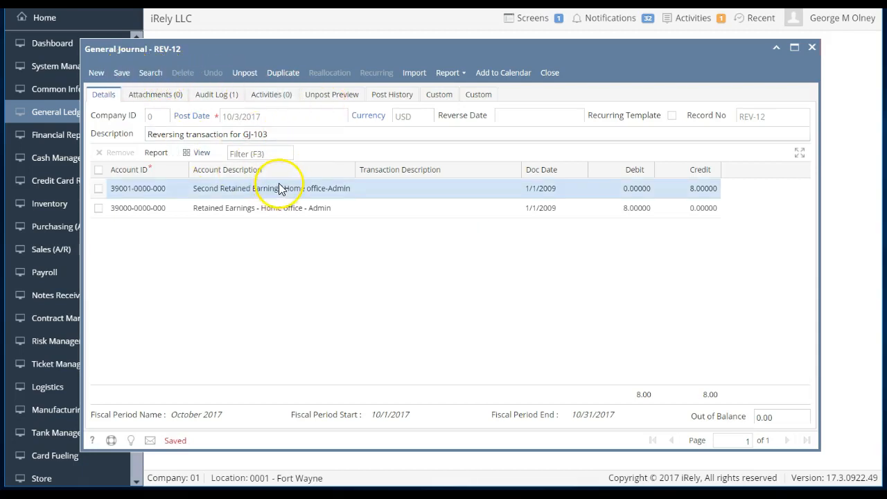
pyautogui.click(218, 95)
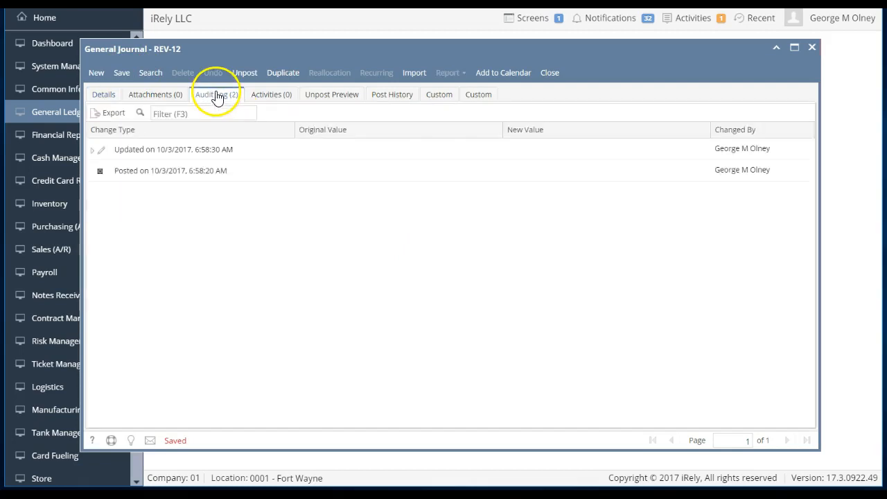
pyautogui.click(93, 150)
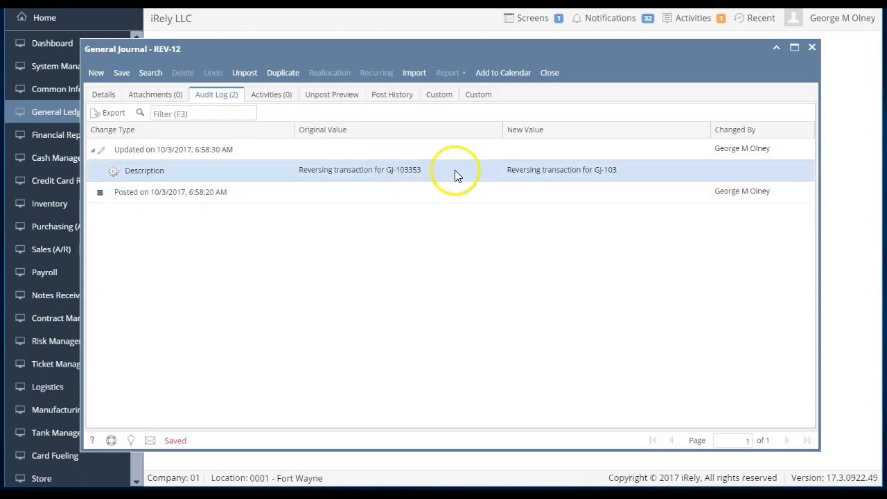
# - Set the description to "Reversing transaction for GJ-103353", save the journal, and examine the latest update in its audit log
pyautogui.click(107, 94)
pyautogui.click(319, 134)
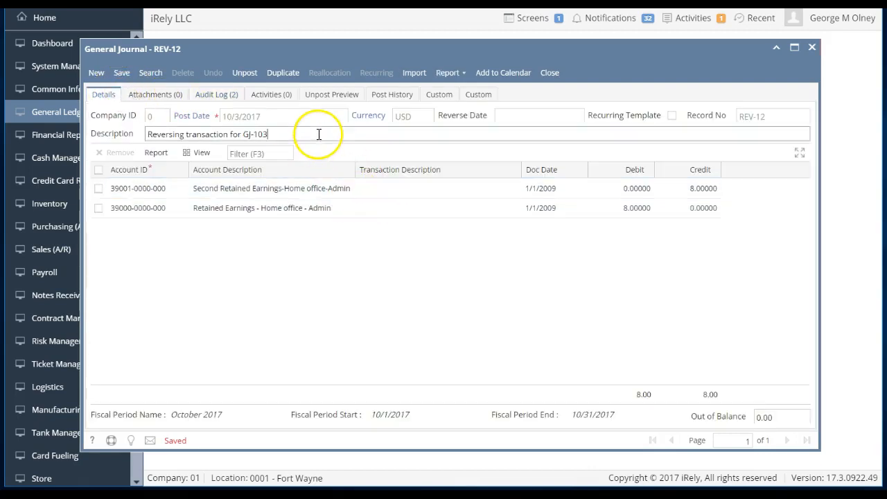
pyautogui.write('353')
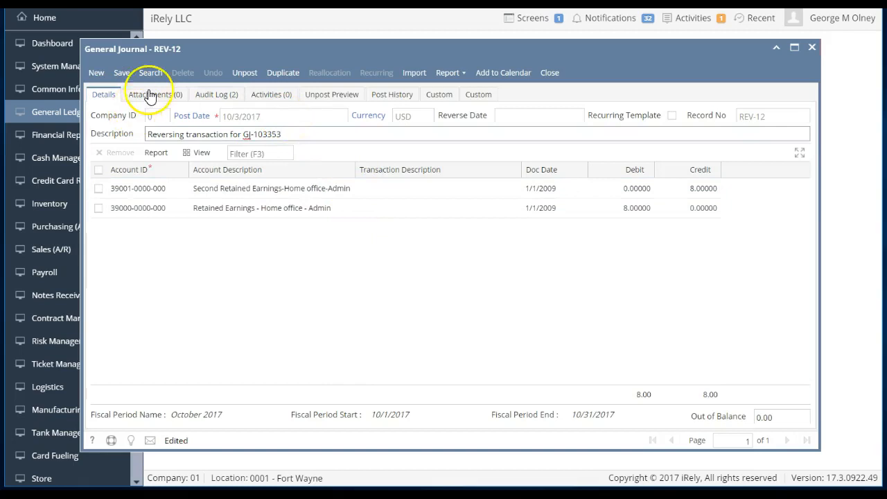
pyautogui.click(121, 74)
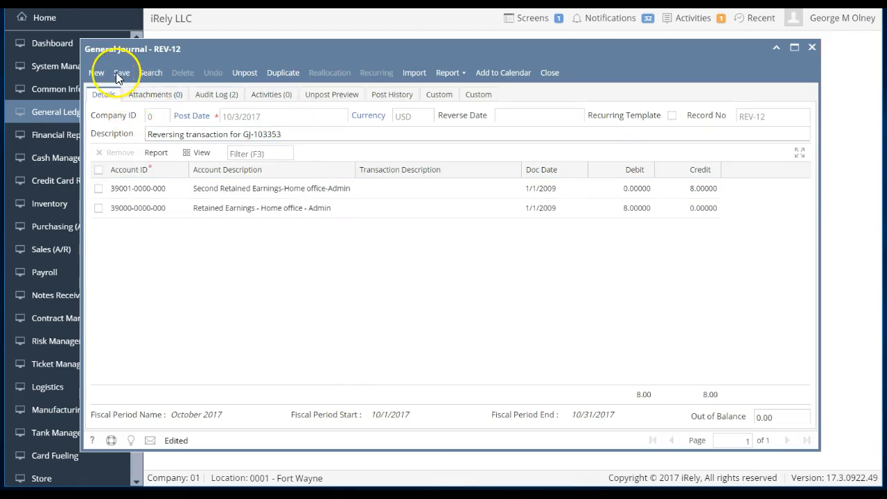
pyautogui.click(227, 95)
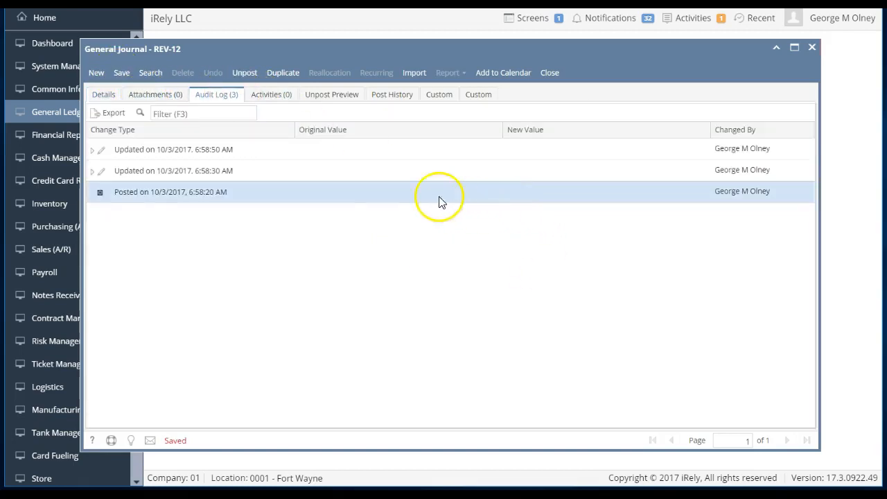
pyautogui.click(92, 153)
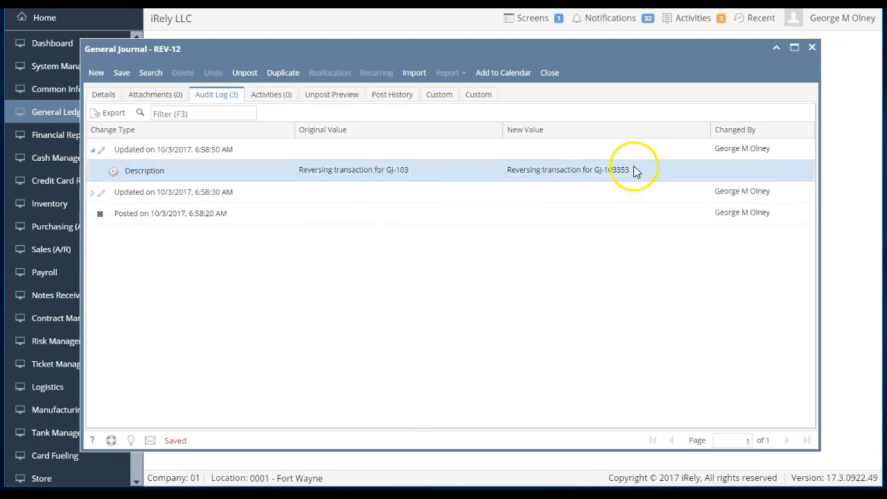
# - Close the reversal journal and open the report "Balance Sheet - October 02, 2017 14:45:44" from the Financial Report Builder
pyautogui.click(100, 97)
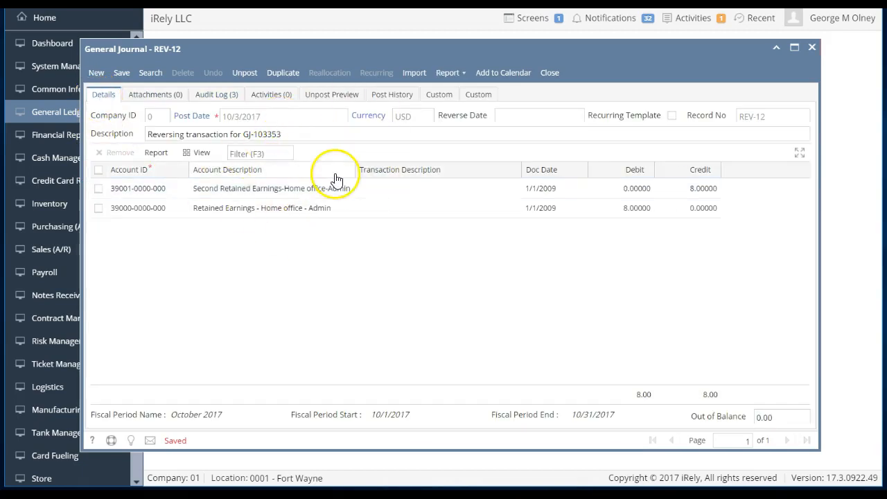
pyautogui.click(550, 73)
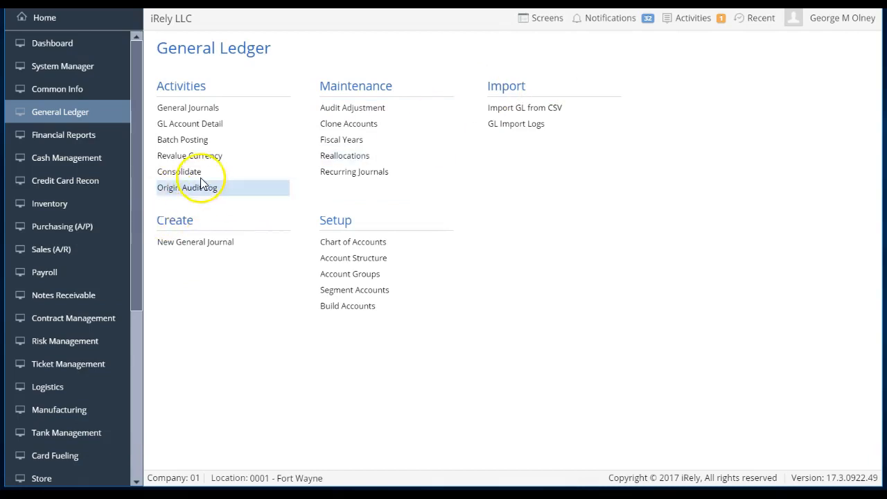
pyautogui.click(71, 142)
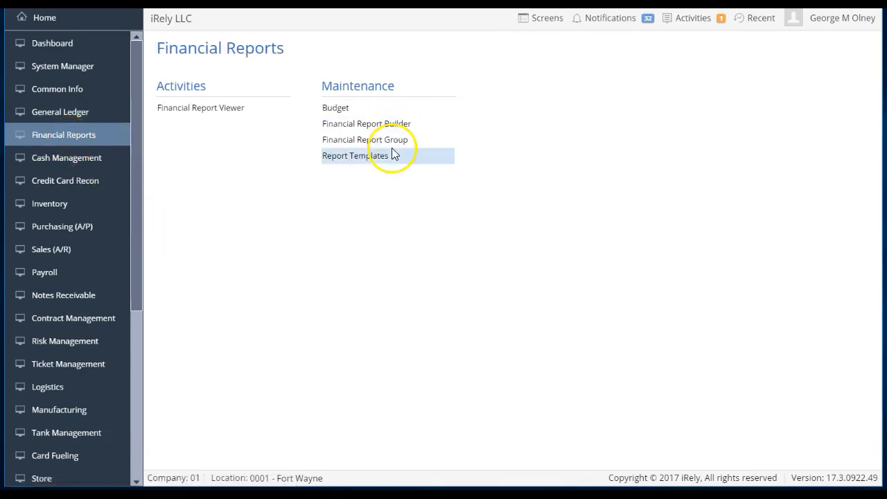
pyautogui.click(398, 128)
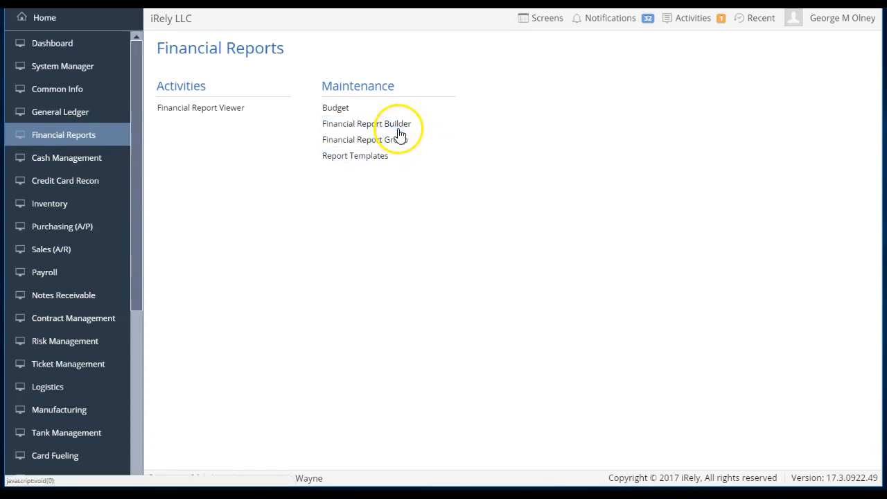
pyautogui.scroll(-2, 336, 331)
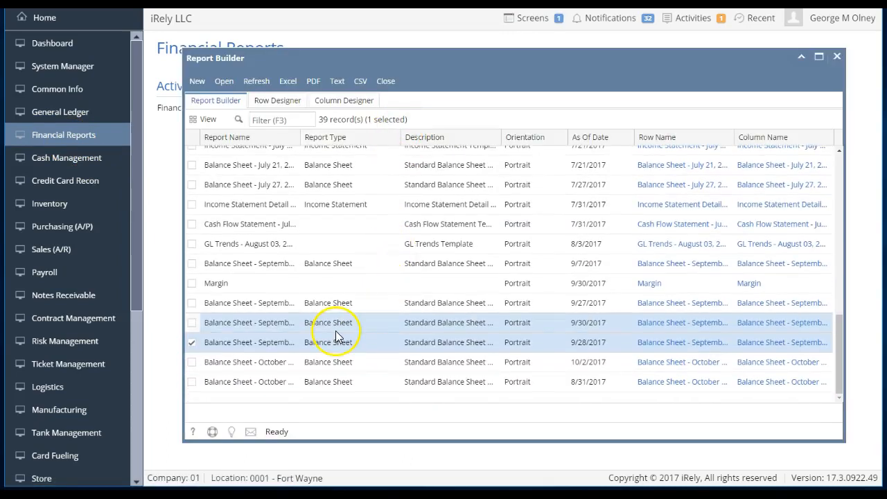
pyautogui.click(310, 373)
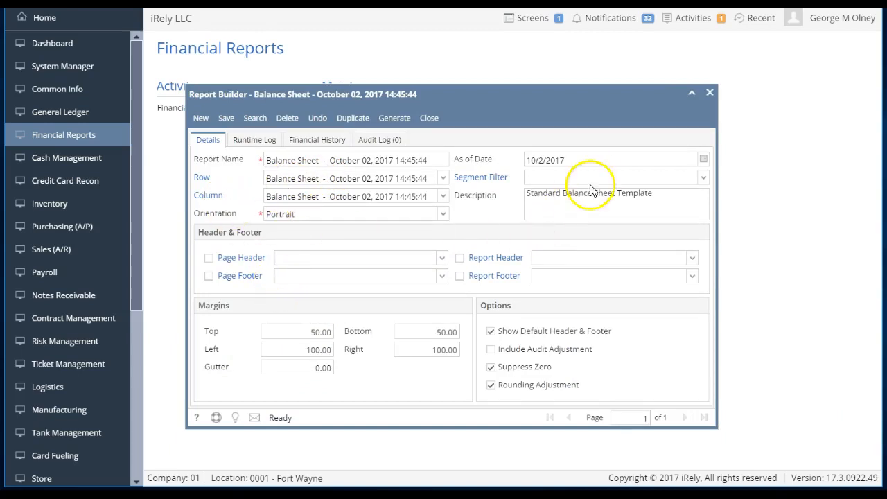
# - Set the balance sheet report's As of Date to 8/31/2017
pyautogui.click(588, 161)
pyautogui.write('8/3')
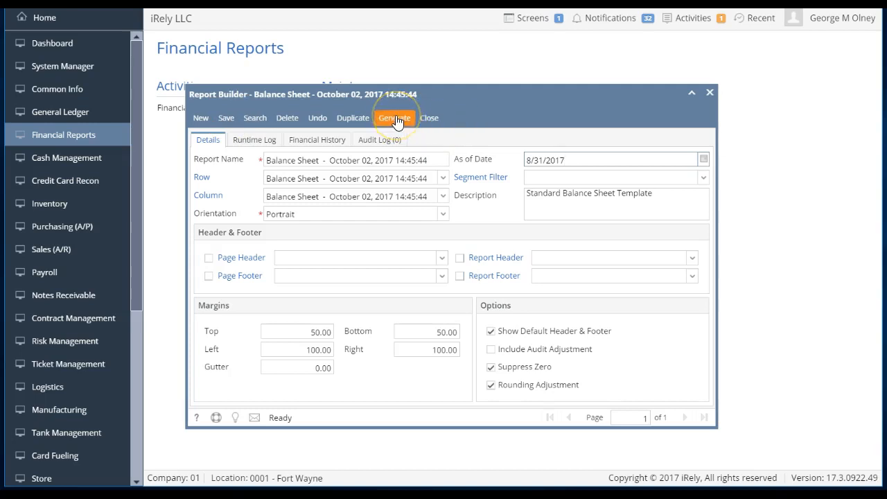
# - Examine the archived 10/2/2017 balance sheet and its changes from the report's financial history, and close the report without saving
pyautogui.click(322, 142)
pyautogui.doubleClick(318, 176)
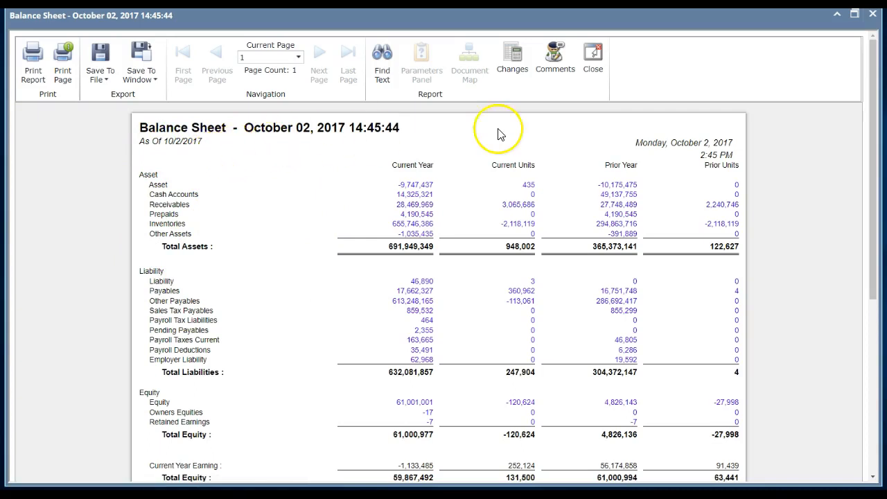
pyautogui.click(512, 55)
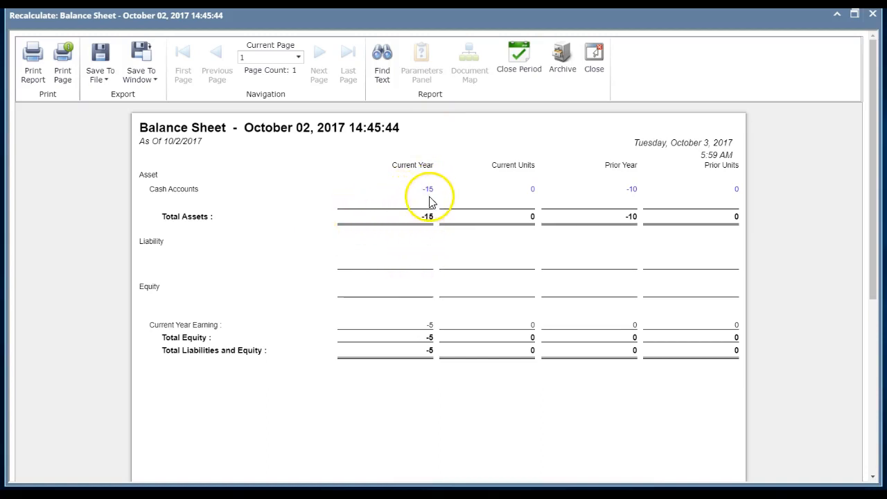
pyautogui.click(591, 49)
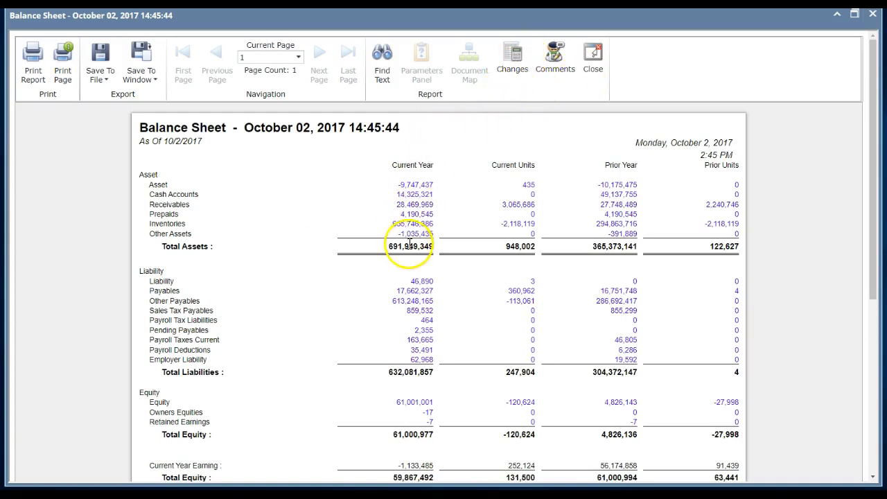
pyautogui.click(593, 56)
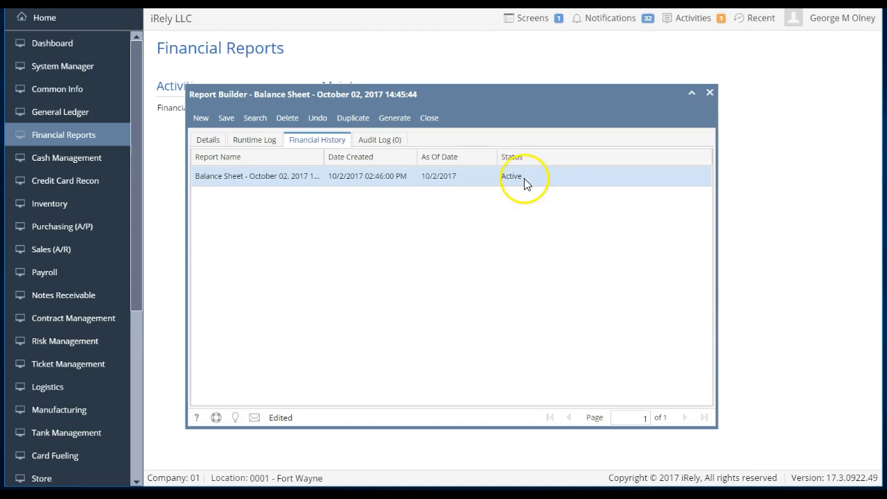
pyautogui.click(429, 118)
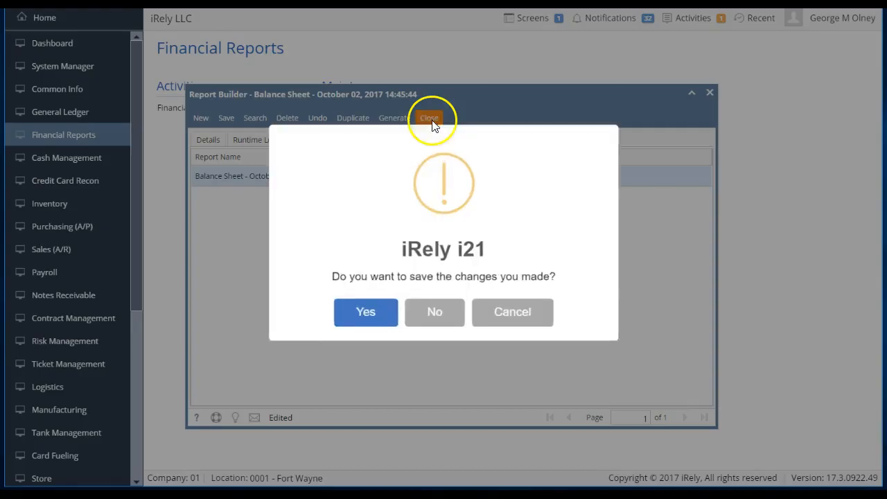
pyautogui.click(428, 307)
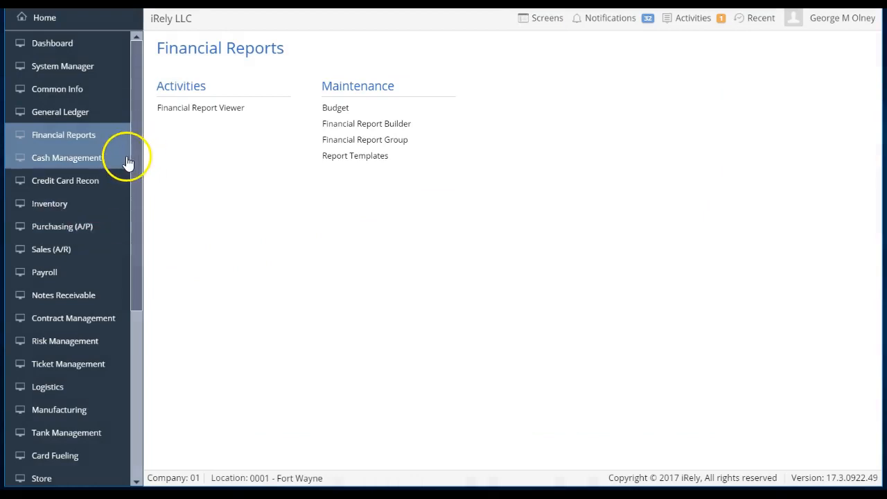
# - Open the Open Payable Details report in Purchasing (A/P) and choose Post Date as its filter field
pyautogui.click(89, 229)
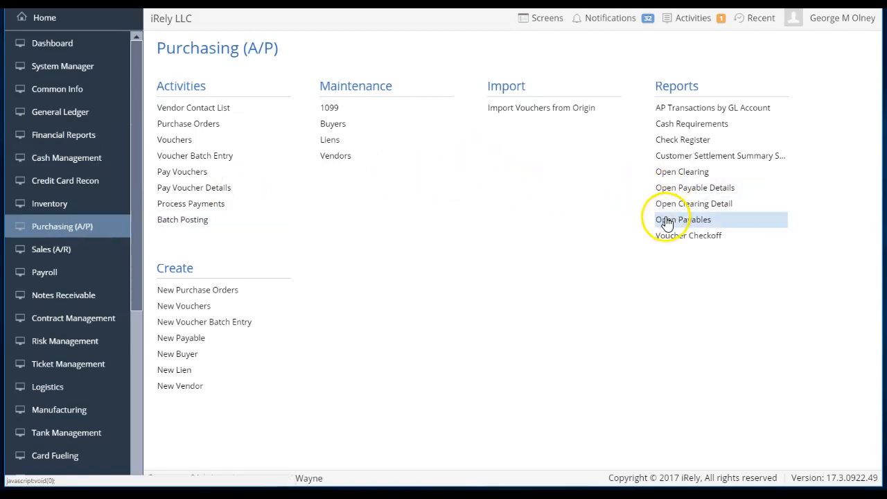
pyautogui.click(681, 188)
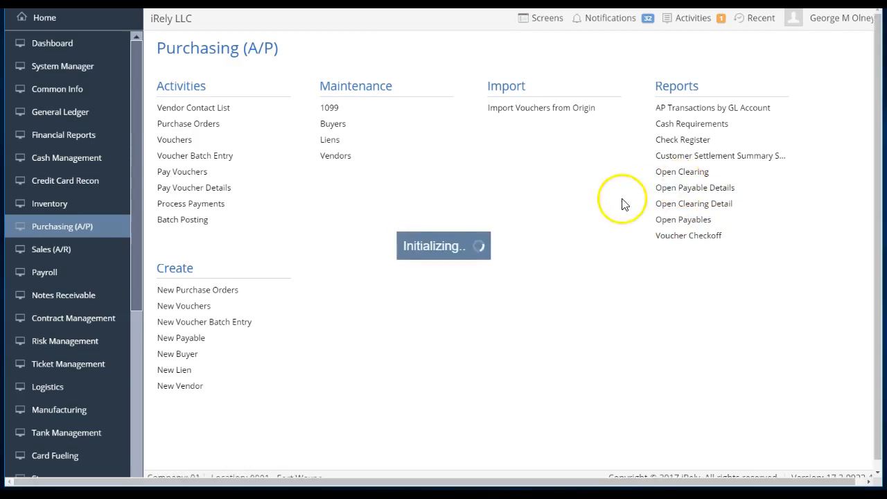
pyautogui.click(169, 116)
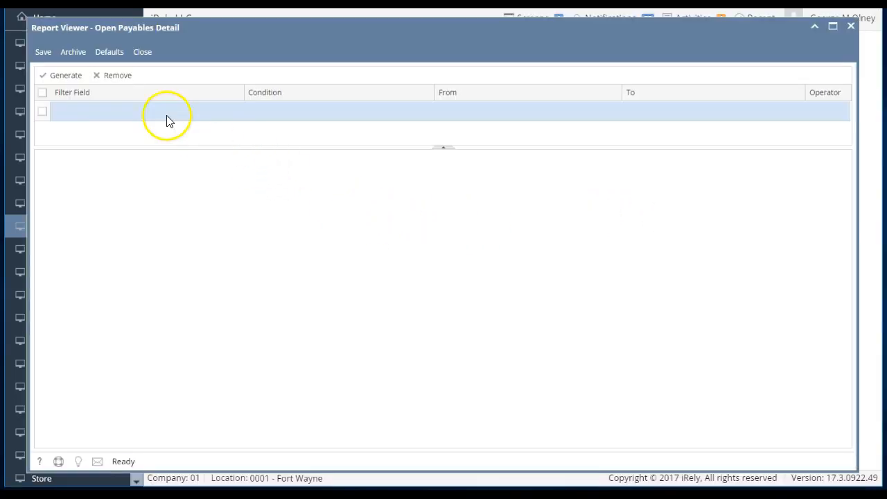
pyautogui.press('Down')
pyautogui.press('Down')
pyautogui.press('Down')
pyautogui.press('Down')
pyautogui.press('Down')
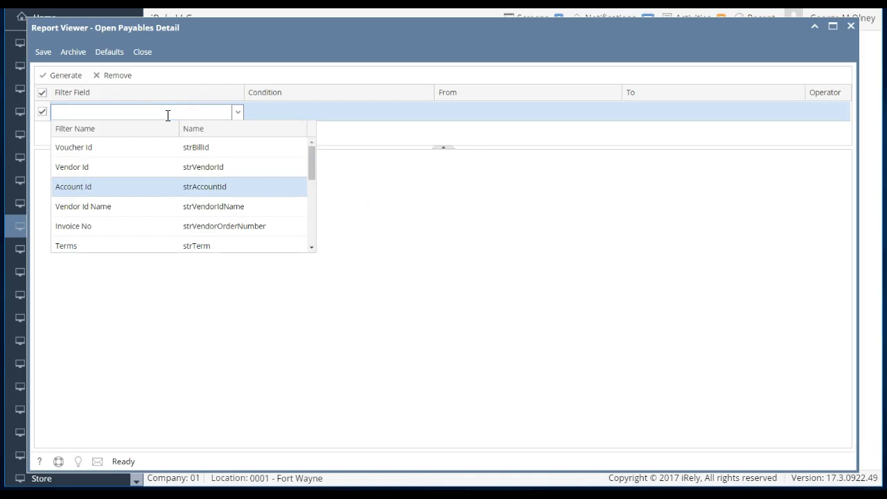
pyautogui.press('Down')
pyautogui.press('Down')
pyautogui.press('Down')
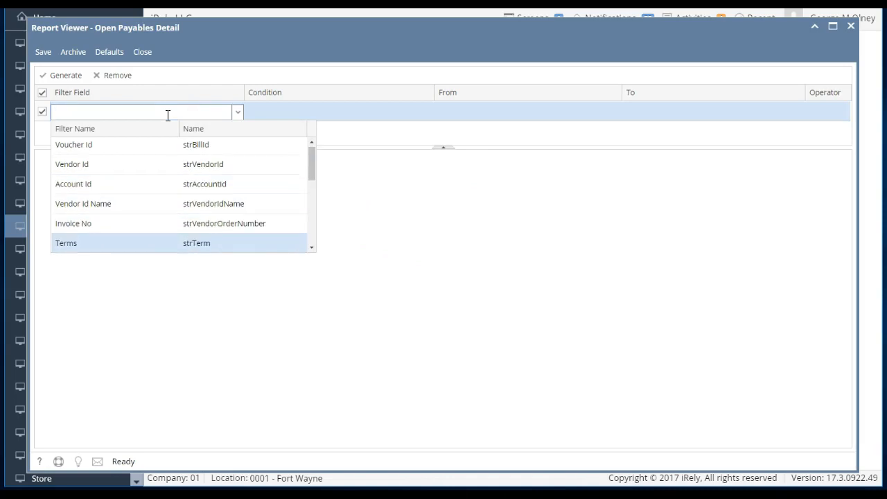
pyautogui.press('Down')
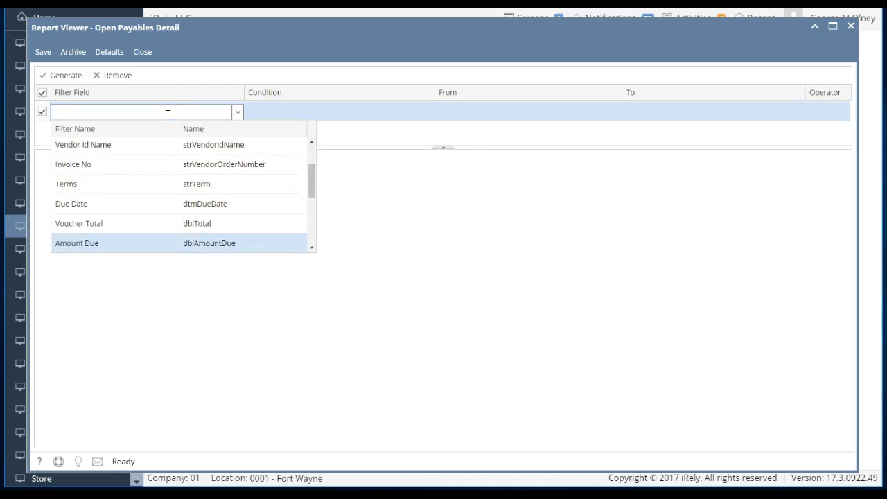
pyautogui.press('Down')
pyautogui.press('Down')
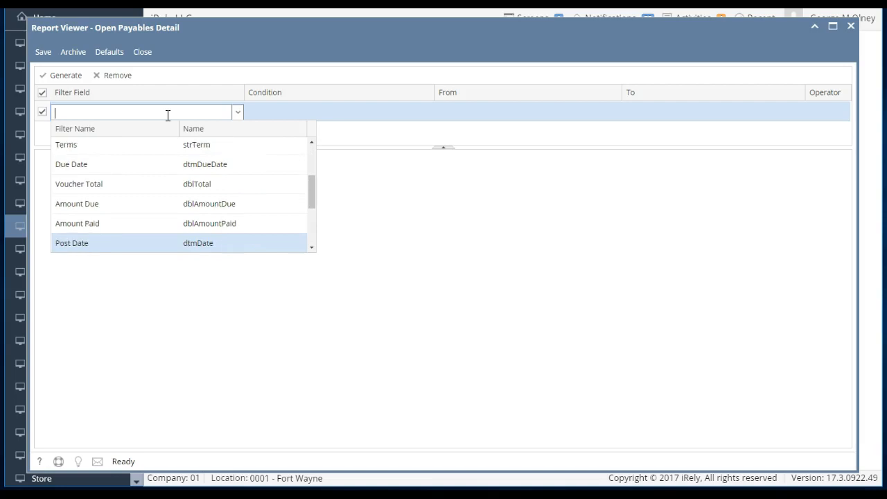
pyautogui.press('Return')
# - Set the Post Date filter's condition to As Of, with 8/31/2017 as the To date
pyautogui.press('Tab')
pyautogui.write('Equal To')
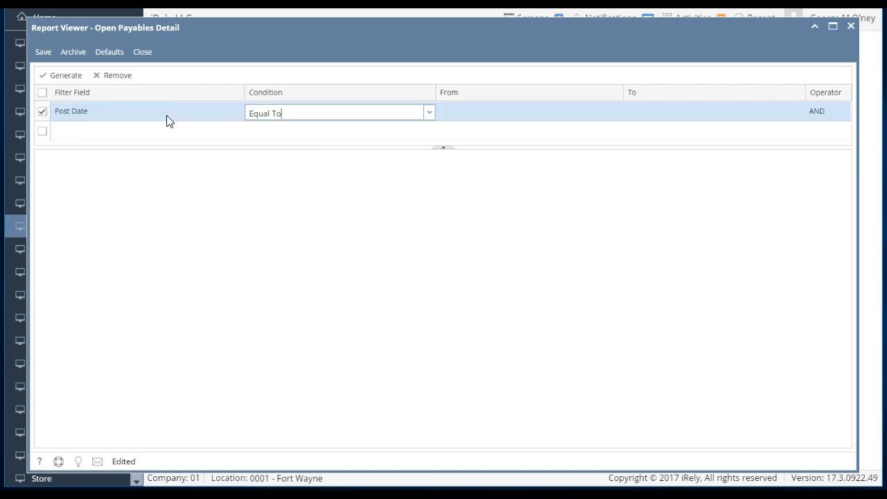
pyautogui.press('BackSpace')
pyautogui.press('BackSpace')
pyautogui.press('BackSpace')
pyautogui.press('BackSpace')
pyautogui.press('BackSpace')
pyautogui.press('BackSpace')
pyautogui.write('ad')
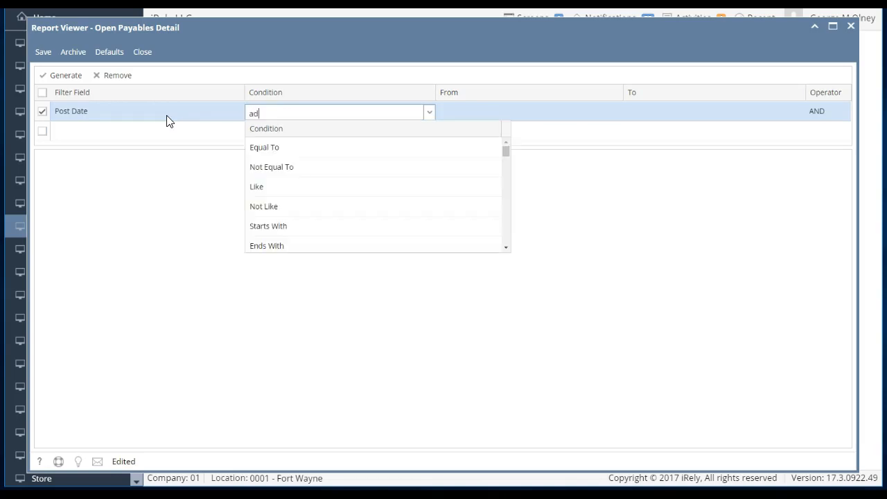
pyautogui.press('BackSpace')
pyautogui.write('s Of')
pyautogui.press('Return')
pyautogui.press('Tab')
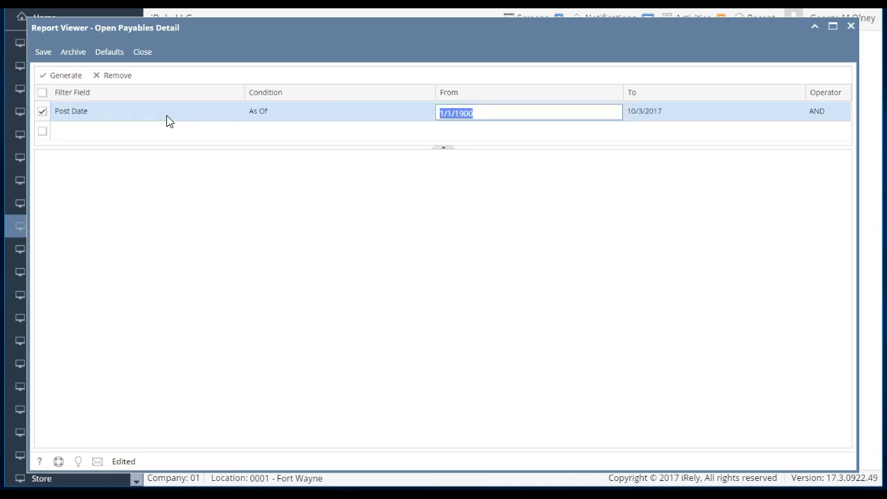
pyautogui.press('Tab')
pyautogui.write('8')
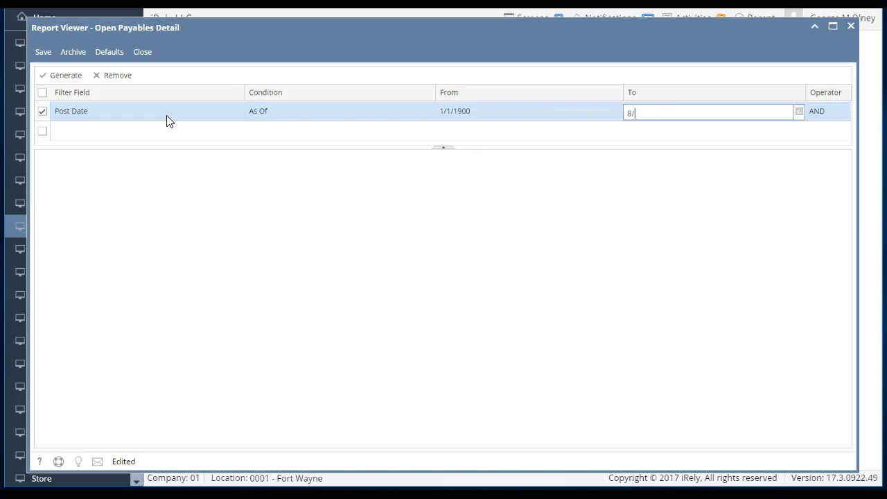
pyautogui.write('/31/2017')
pyautogui.press('Tab')
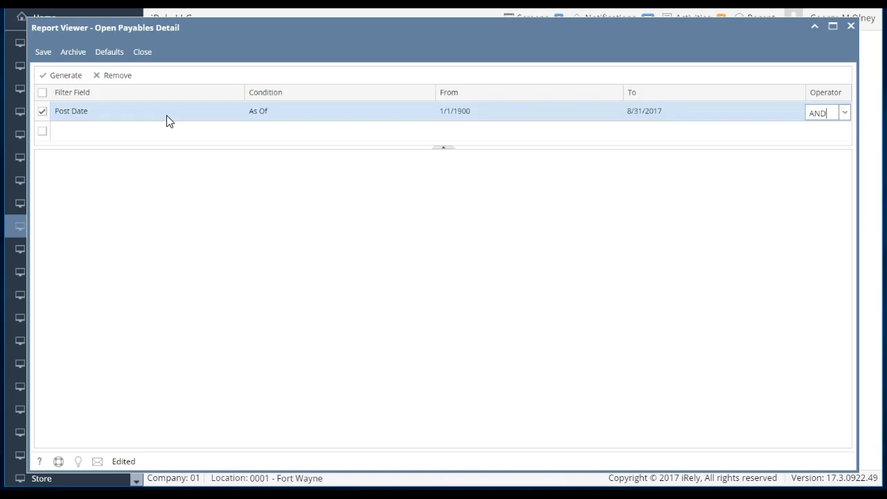
# - Generate the Open Payable Details report and review the vouchers listed by vendor
pyautogui.click(61, 76)
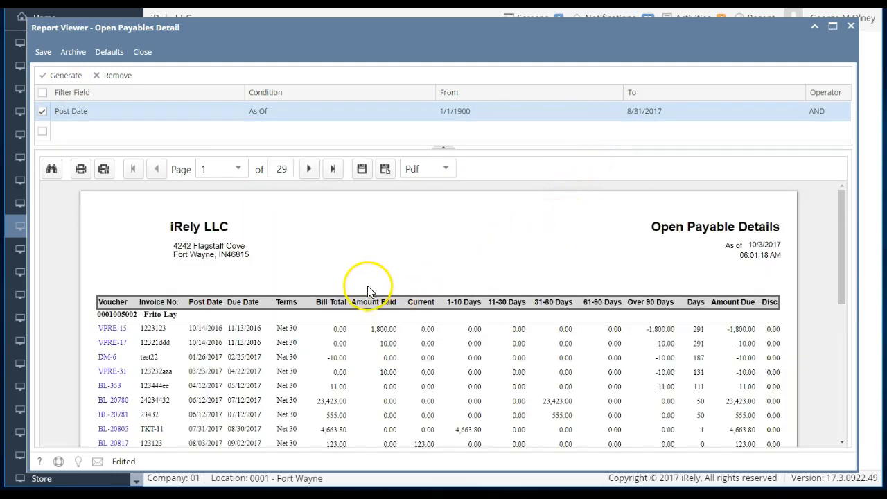
pyautogui.scroll(-5, 367, 288)
pyautogui.scroll(-3, 350, 301)
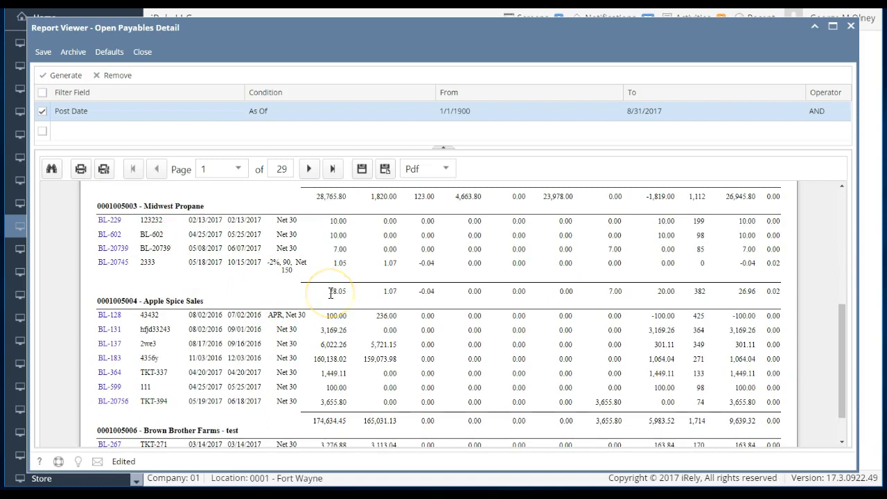
# - Examine Midwest Propane's voucher BL-229 from the report, and close the voucher and the report viewer without saving
pyautogui.click(111, 222)
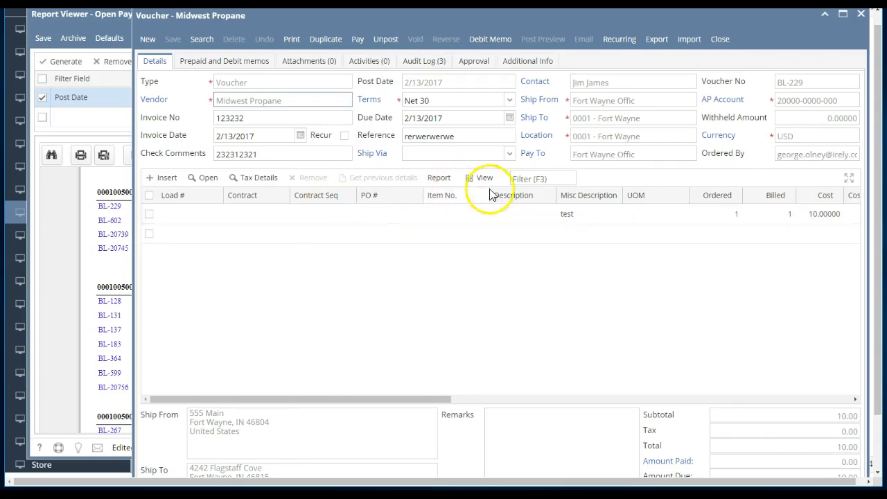
pyautogui.click(720, 41)
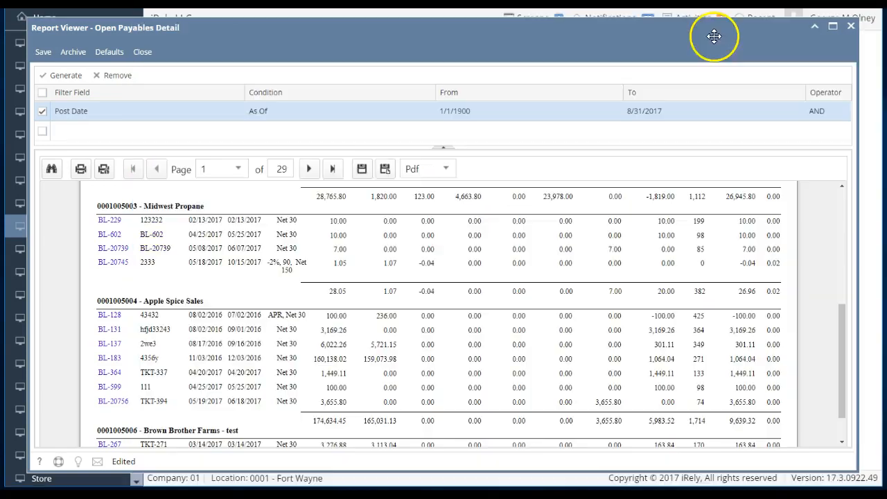
pyautogui.click(144, 55)
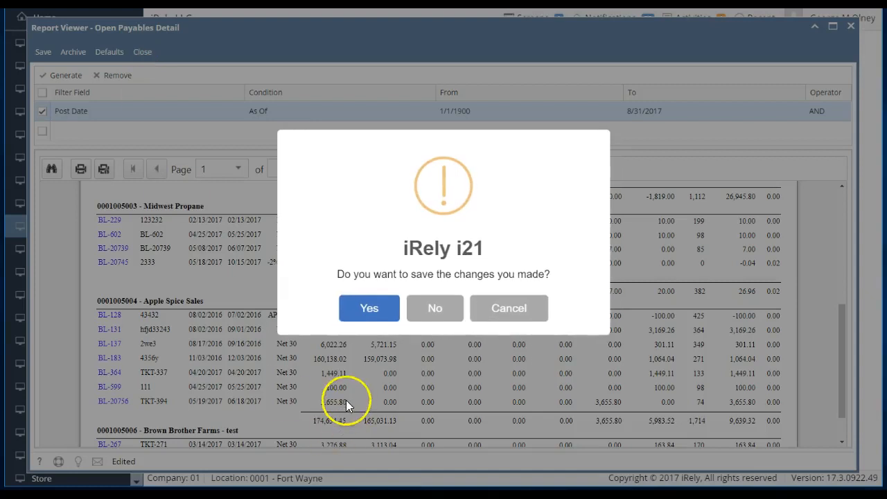
pyautogui.click(416, 320)
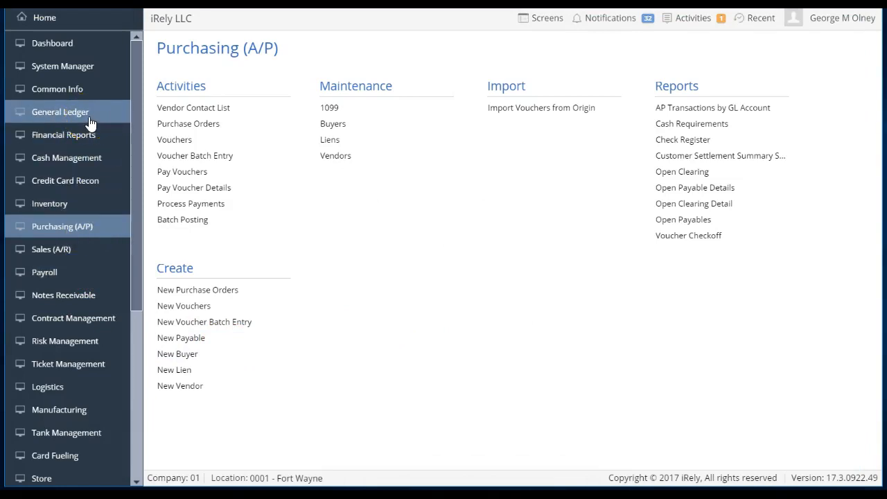
# - Display the General Ledger module page with its activities and maintenance options
pyautogui.click(193, 119)
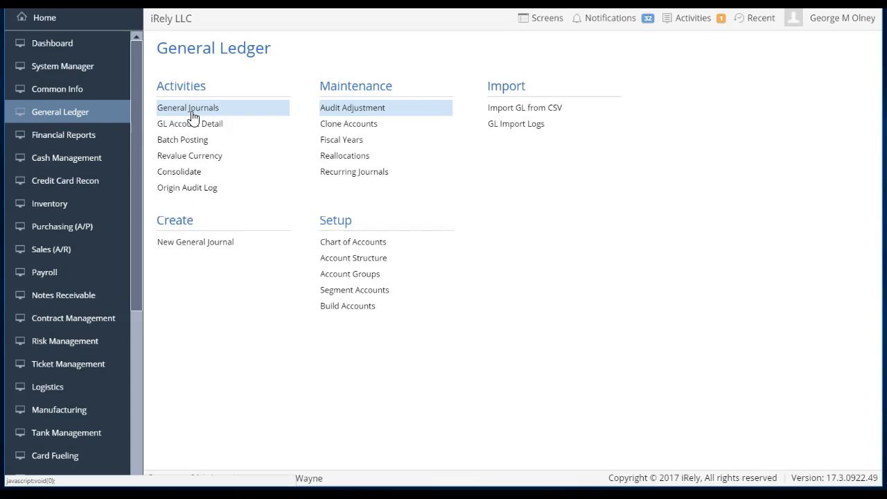
pyautogui.click(74, 138)
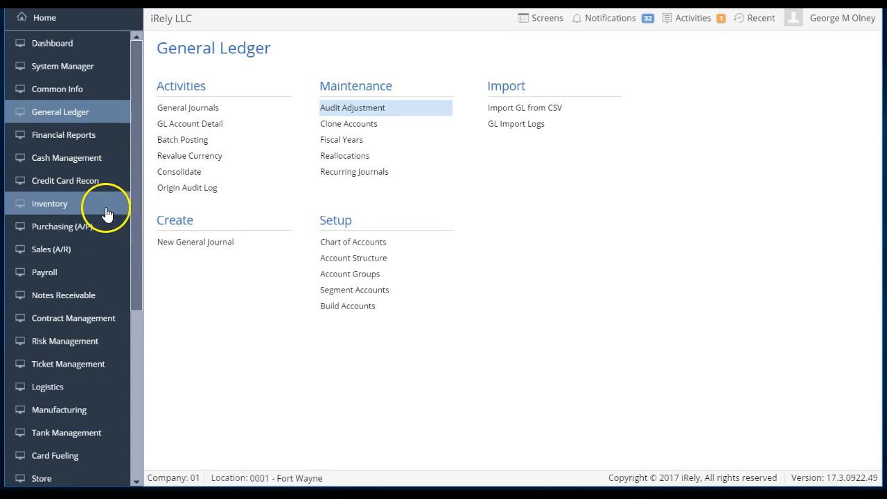
pyautogui.click(113, 237)
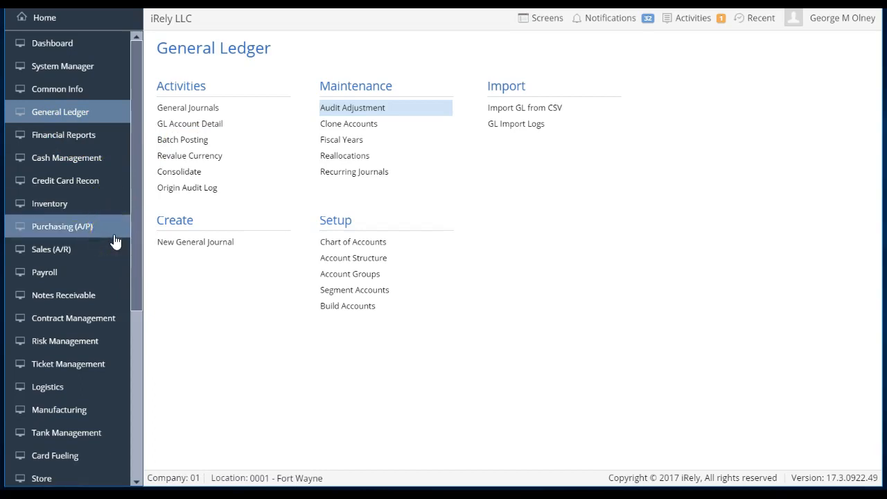